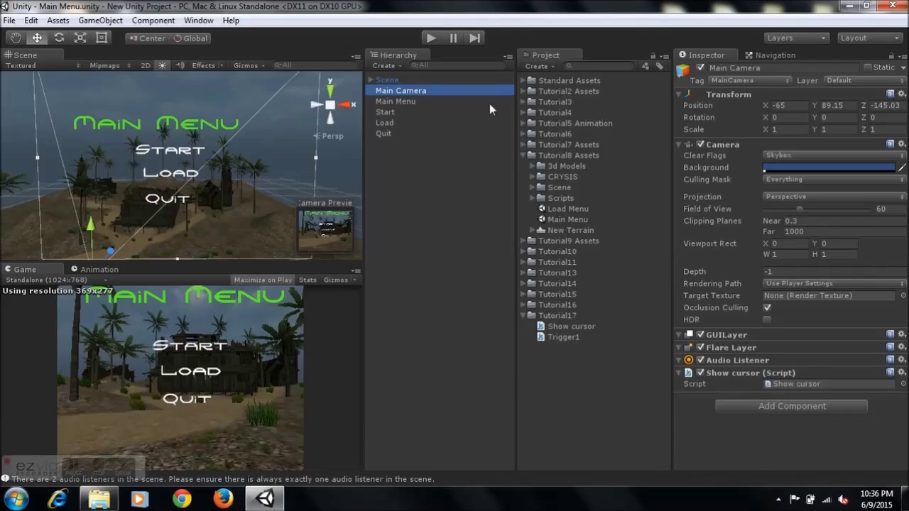
# Open the Basic City scene from Tutorial2 Assets > Scene.
pyautogui.click(524, 155)
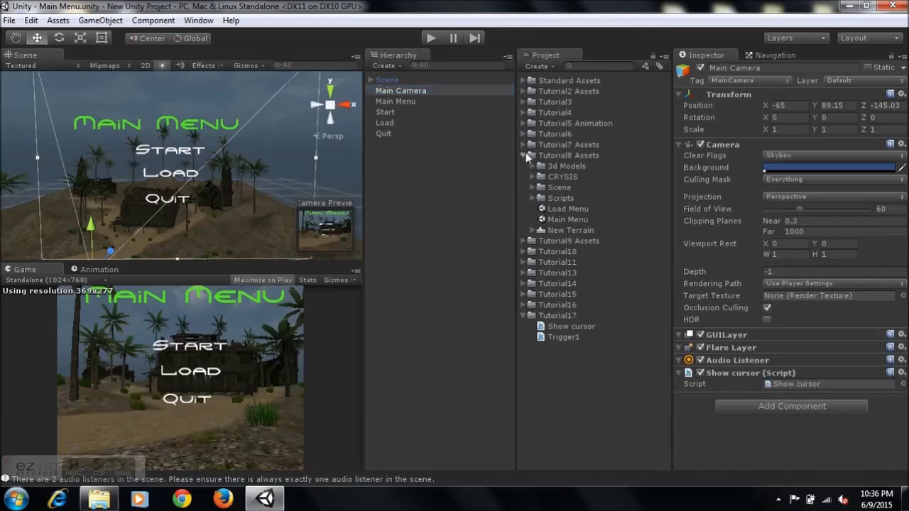
pyautogui.click(524, 91)
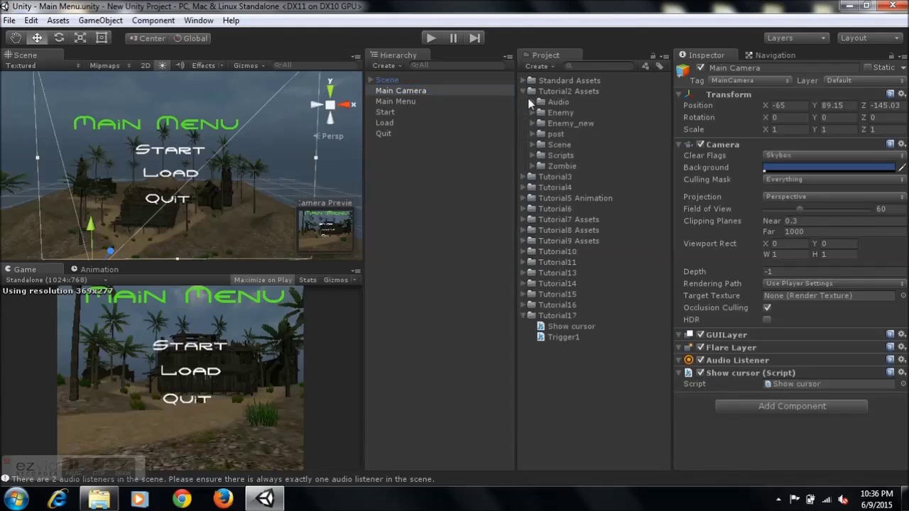
pyautogui.click(533, 145)
pyautogui.doubleClick(574, 201)
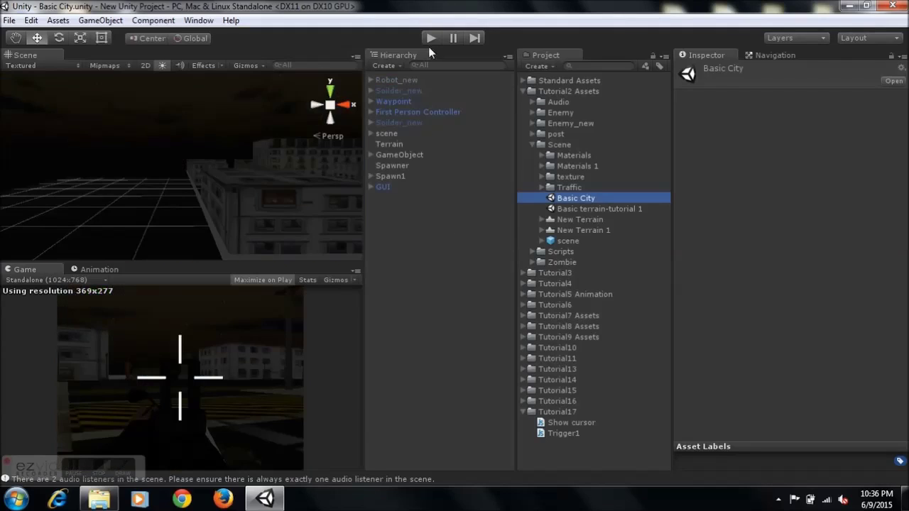
# Test-run Basic City in play mode, checking the pause menu, then stop.
pyautogui.click(433, 37)
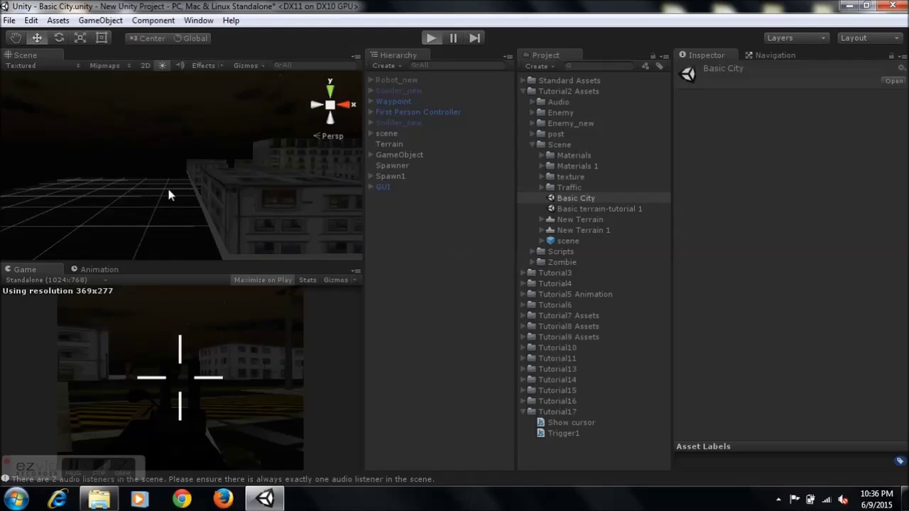
pyautogui.hotkey('ctrl', 'p')
pyautogui.press('Escape')
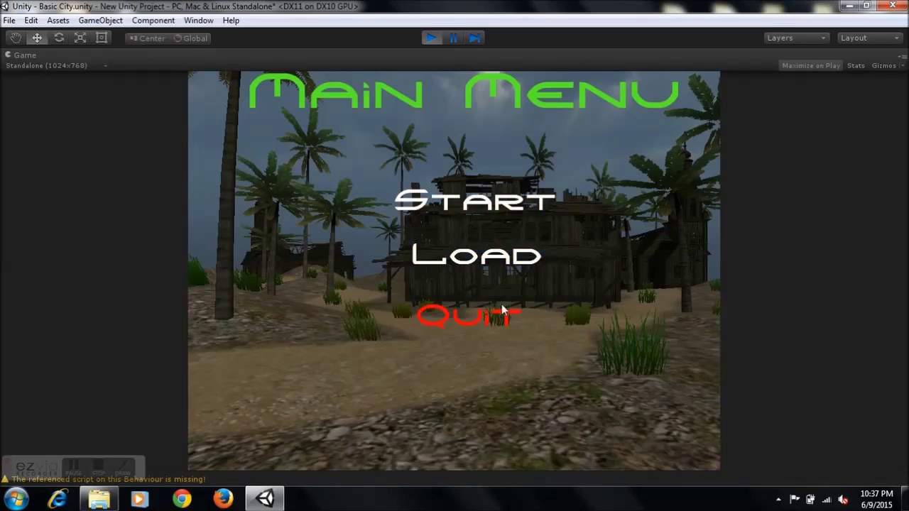
pyautogui.click(429, 35)
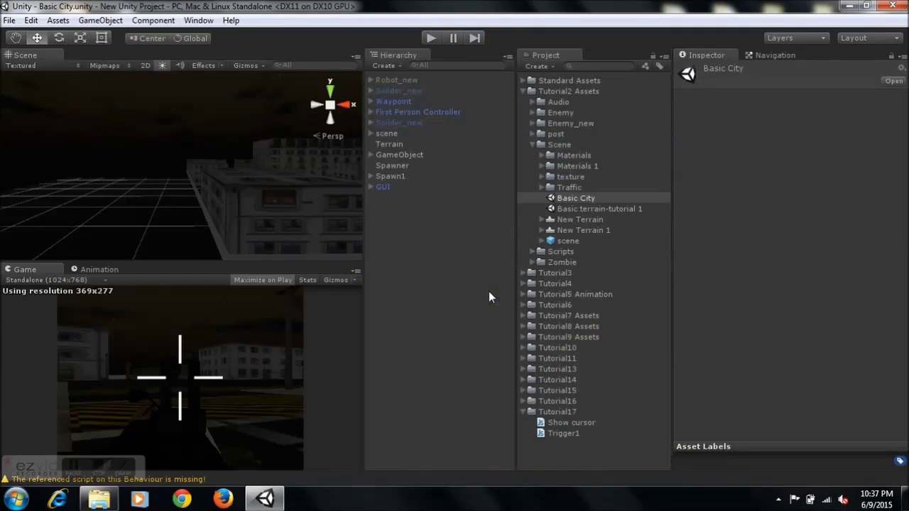
# Open the Basic terrain-tutorial 1 scene from Tutorial2 Assets > Scene.
pyautogui.click(535, 145)
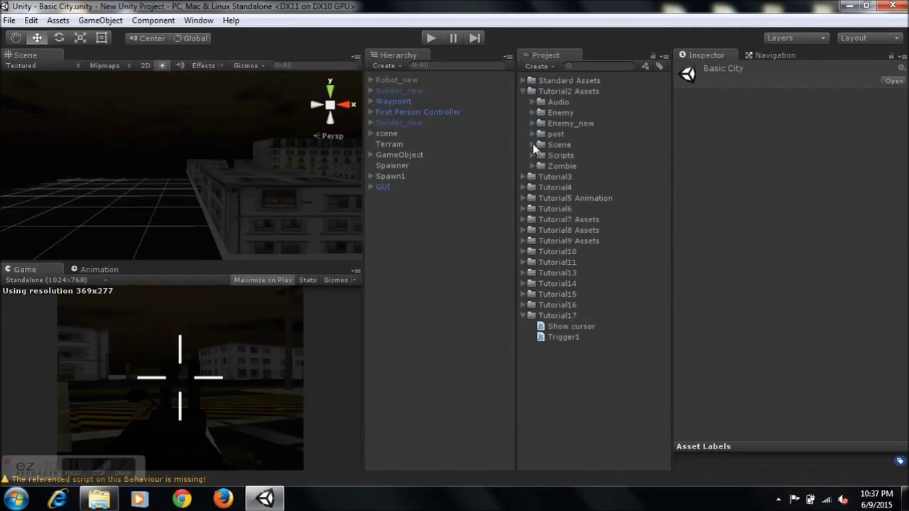
pyautogui.click(523, 91)
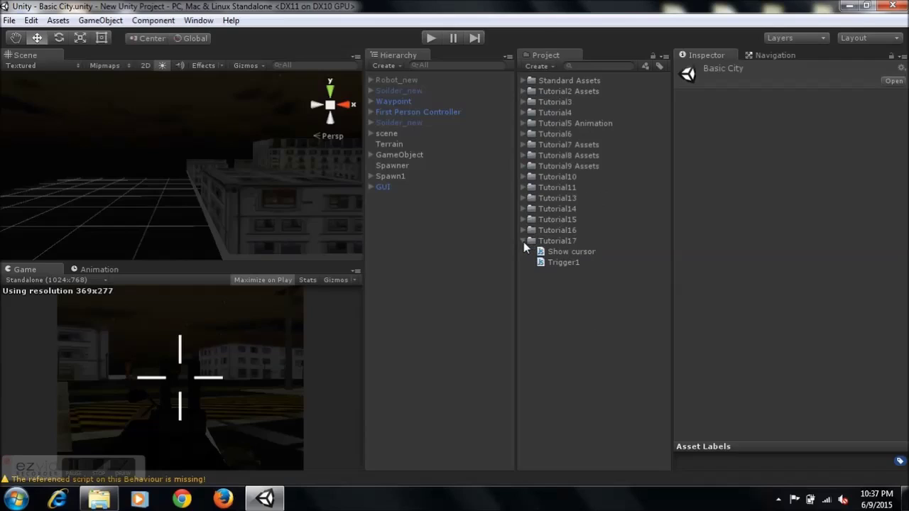
pyautogui.moveTo(267, 211); pyautogui.dragTo(142, 213, button='middle')
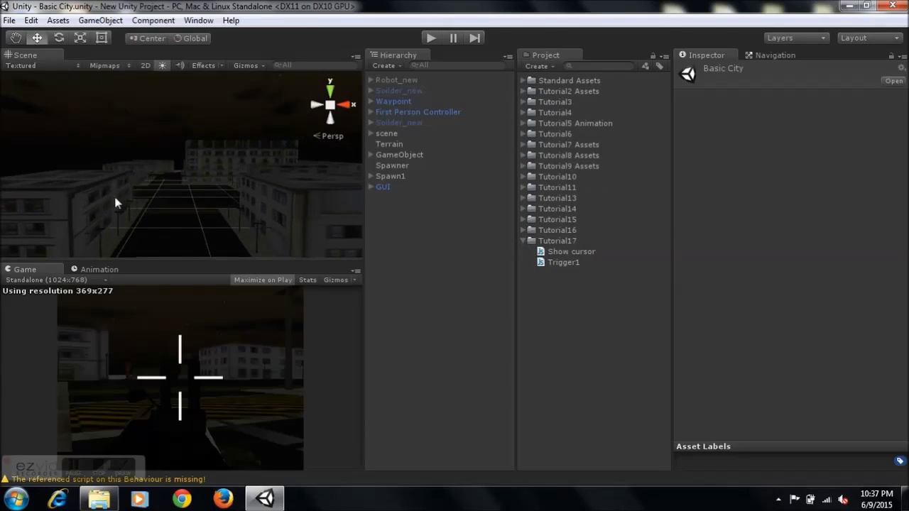
pyautogui.moveTo(213, 206); pyautogui.dragTo(145, 208, button='right')
pyautogui.moveTo(145, 208); pyautogui.dragTo(270, 198, button='middle')
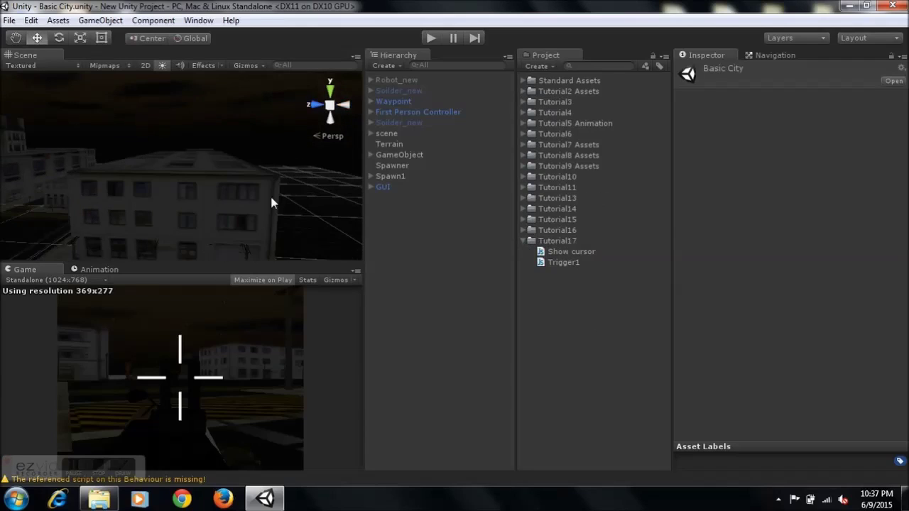
pyautogui.click(523, 92)
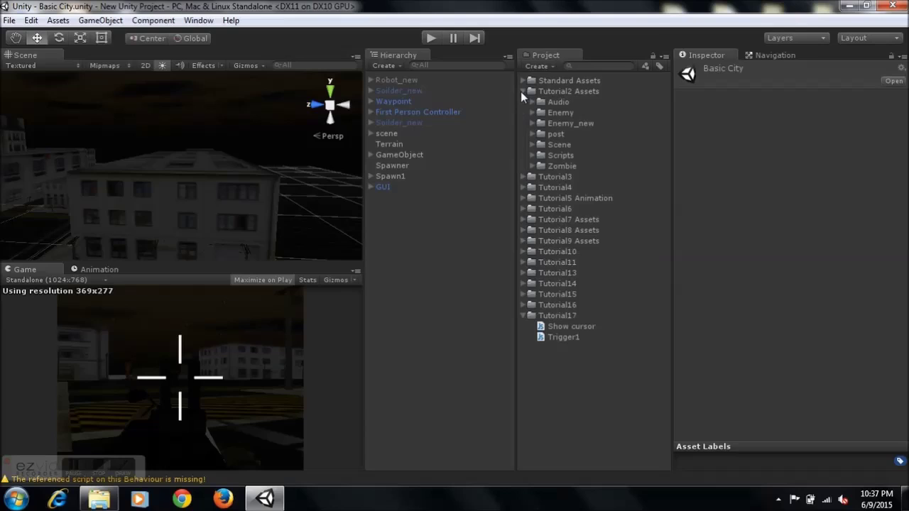
pyautogui.click(530, 144)
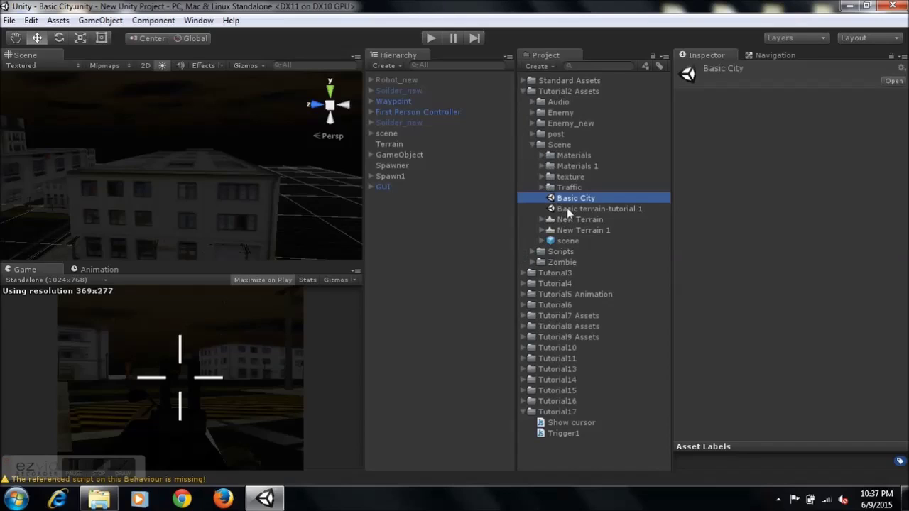
pyautogui.click(567, 207)
pyautogui.doubleClick(567, 207)
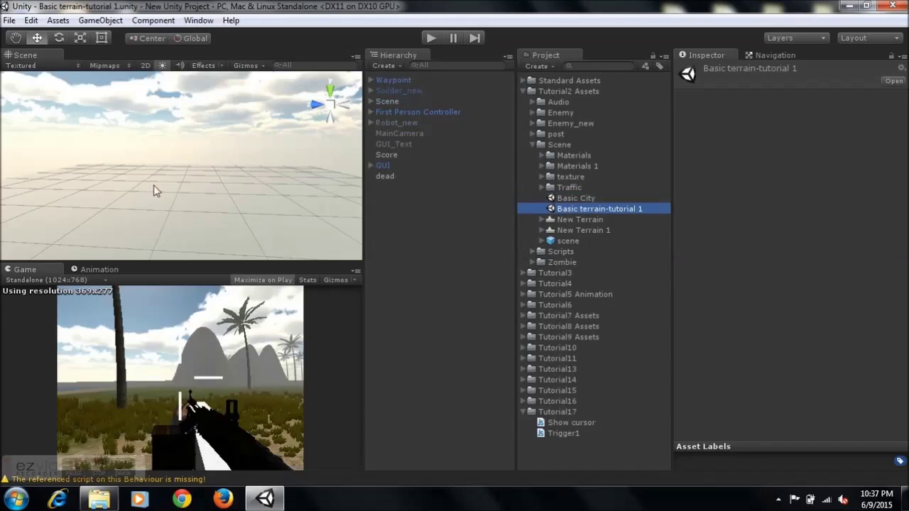
# Frame the First Person Controller and test-run the scene with the Game view at Free Aspect.
pyautogui.click(396, 107)
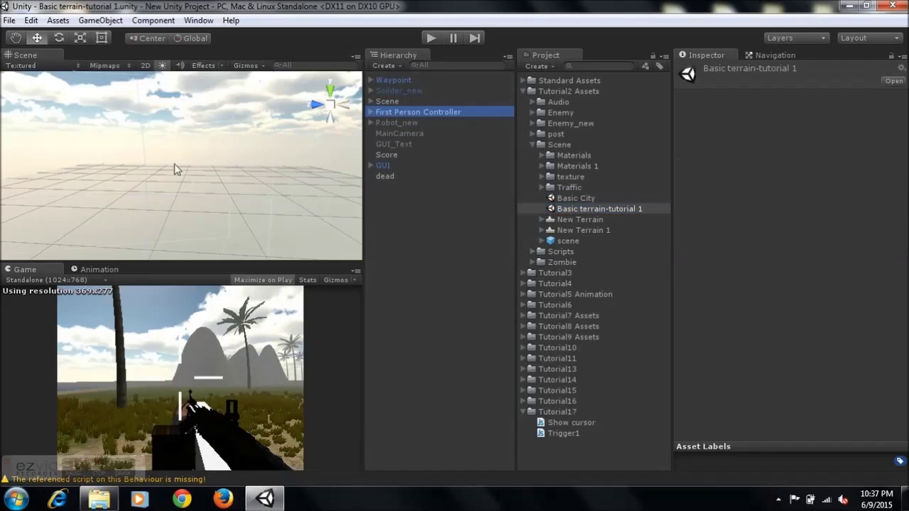
pyautogui.press('f')
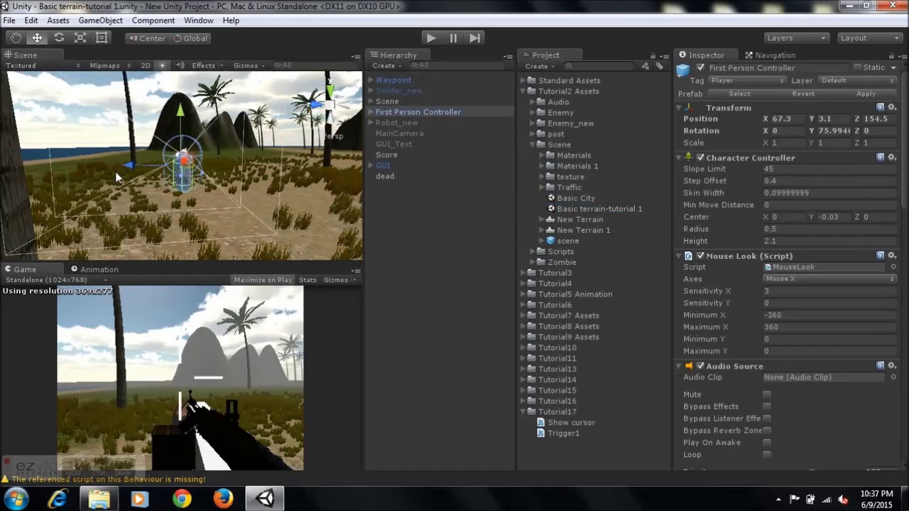
pyautogui.click(435, 37)
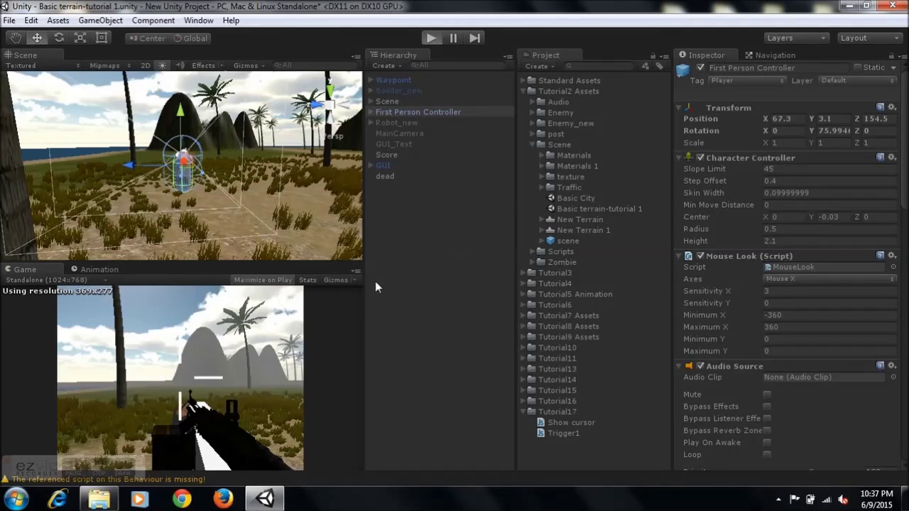
pyautogui.hotkey('ctrl', 'p')
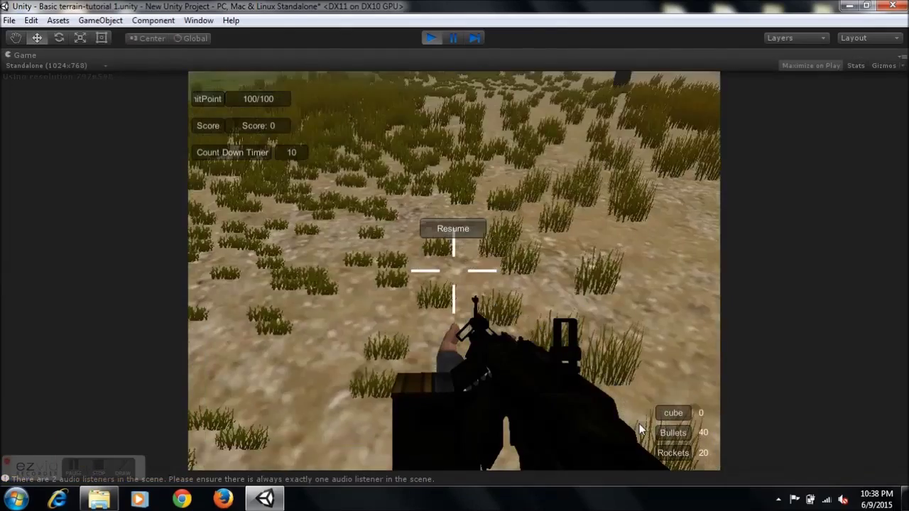
pyautogui.moveTo(643, 461)
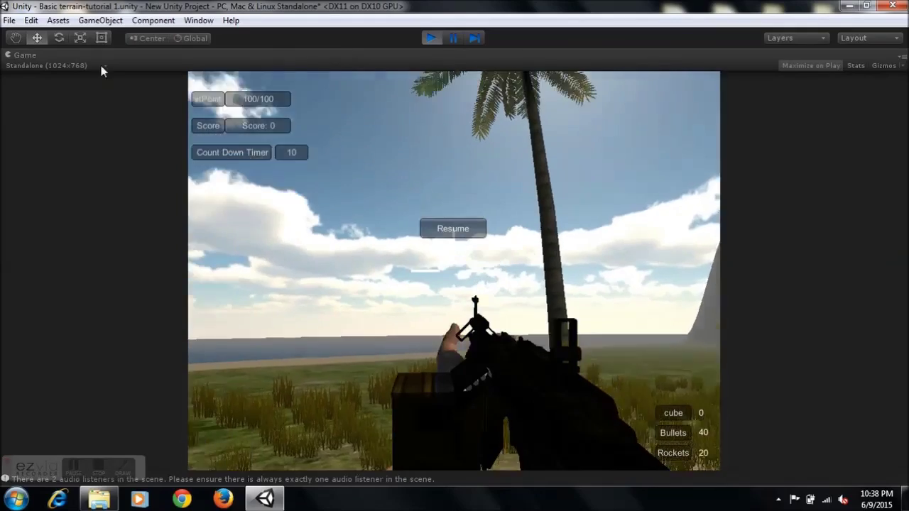
pyautogui.click(100, 66)
pyautogui.click(93, 77)
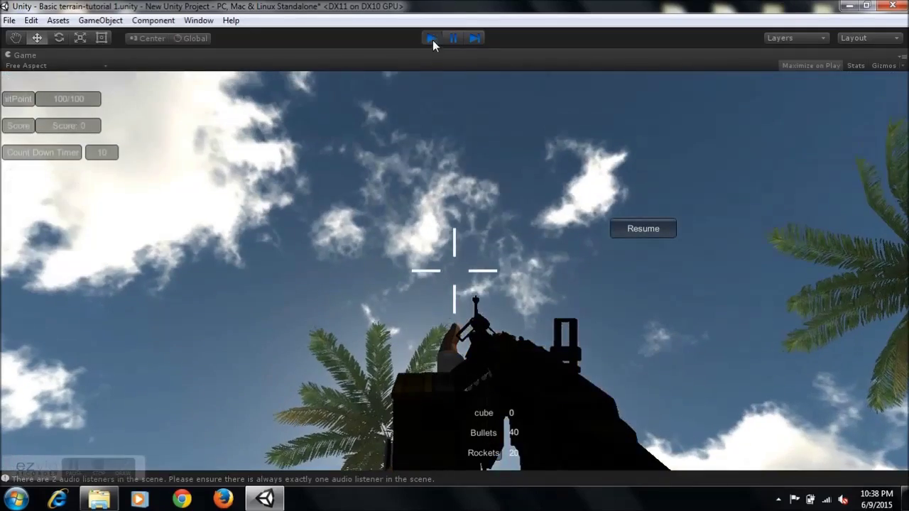
pyautogui.click(432, 39)
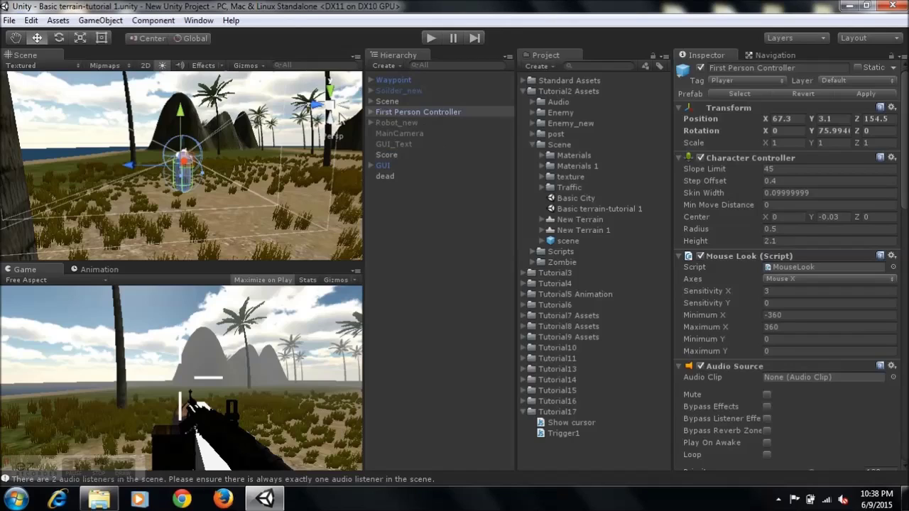
# Collapse the Scene and Tutorial2 Assets folders and open File > Build Settings, repositioning the window.
pyautogui.click(532, 145)
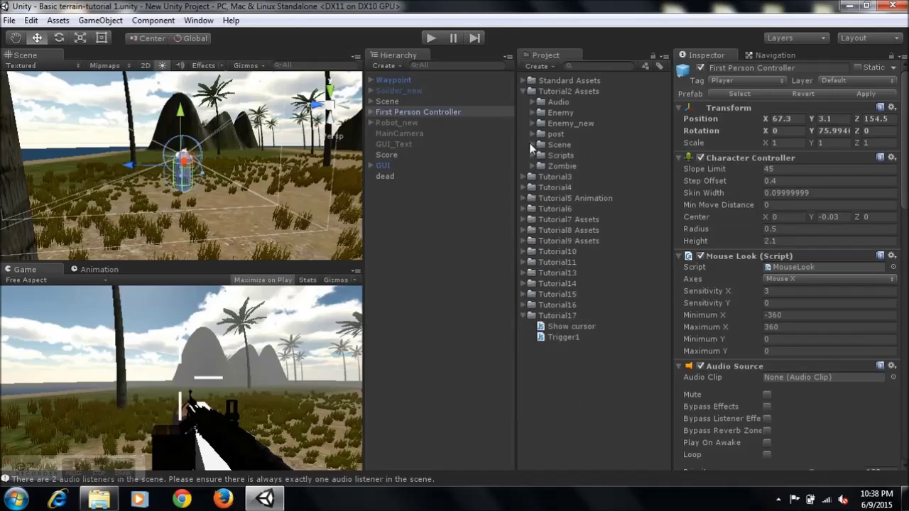
pyautogui.click(523, 90)
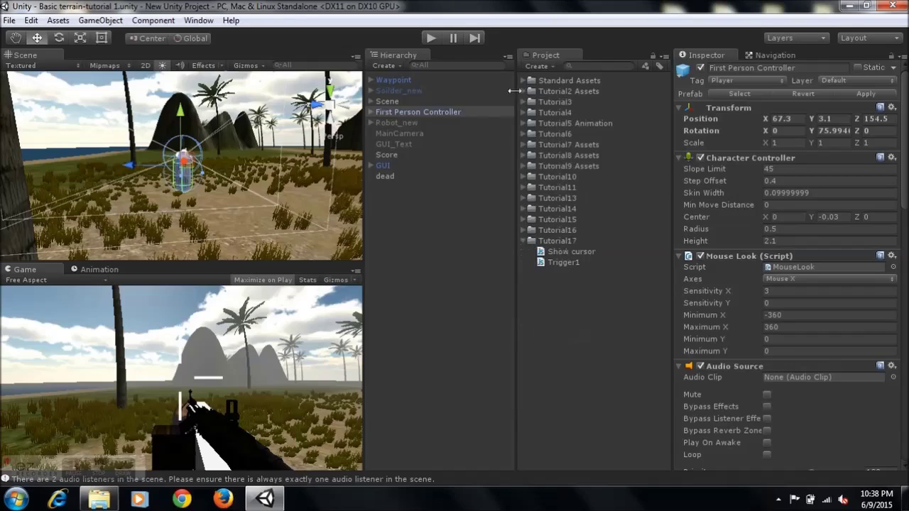
pyautogui.click(9, 20)
pyautogui.click(18, 155)
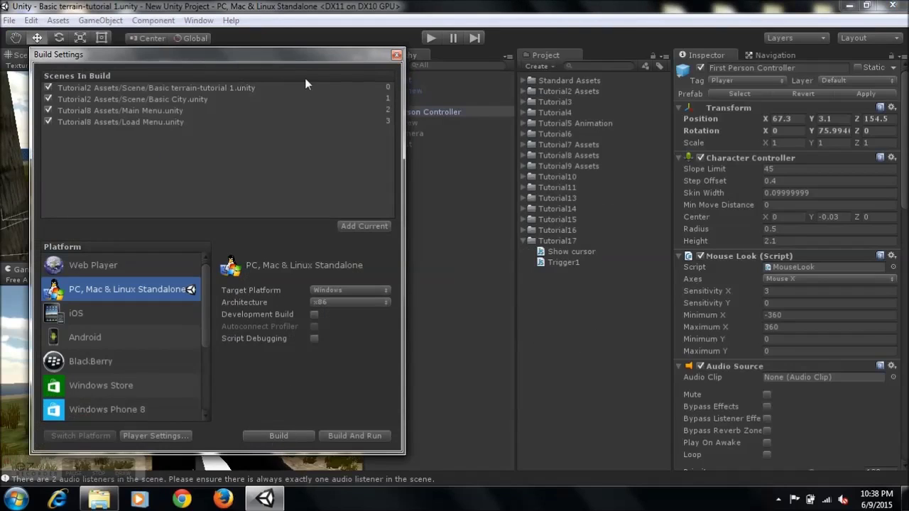
pyautogui.moveTo(297, 64); pyautogui.dragTo(356, 277)
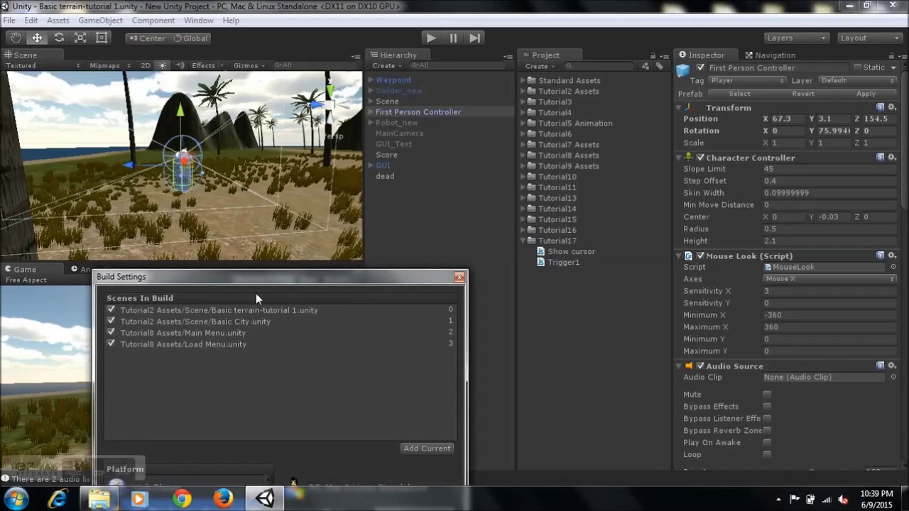
pyautogui.moveTo(230, 273); pyautogui.dragTo(169, 43)
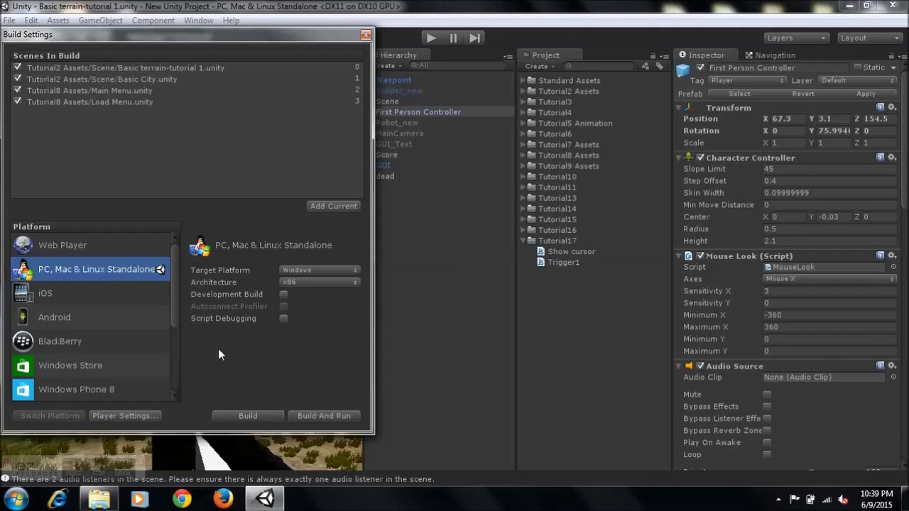
# Confirm Windows as the target platform and x86 as the architecture.
pyautogui.click(353, 271)
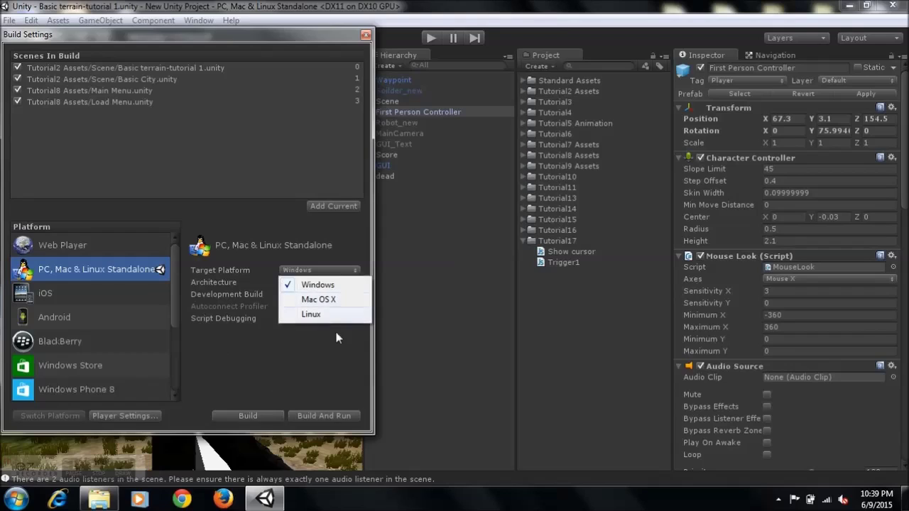
pyautogui.click(321, 351)
pyautogui.click(344, 282)
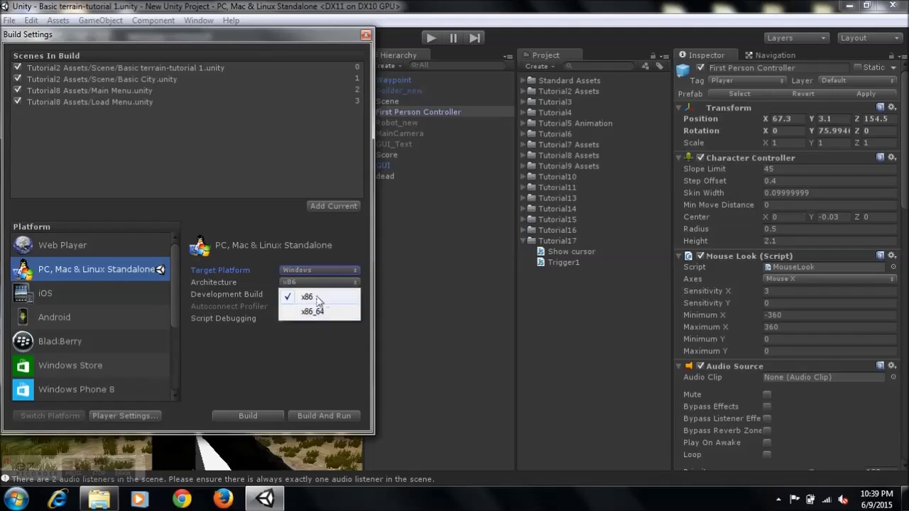
pyautogui.click(321, 342)
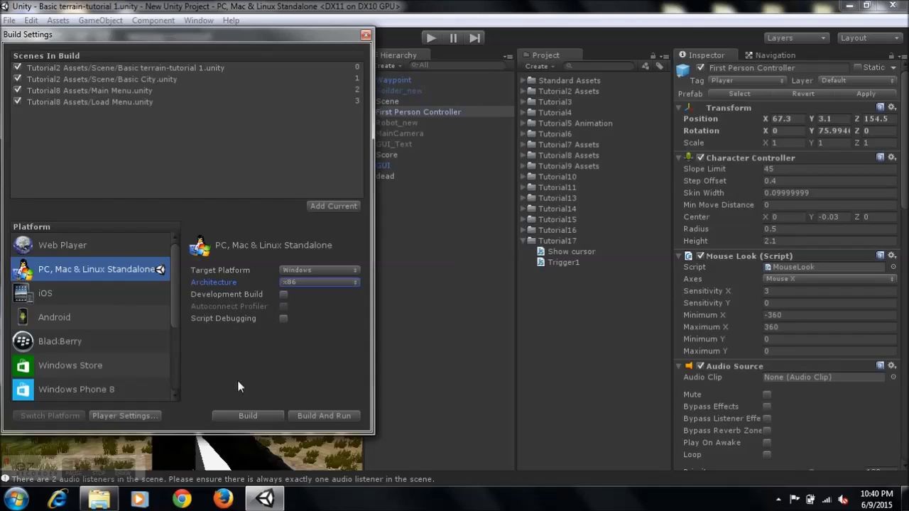
# Start the build so the save dialog for the exe appears.
pyautogui.scroll(-1, 176, 284)
pyautogui.scroll(1, 177, 277)
pyautogui.moveTo(174, 310); pyautogui.dragTo(176, 389)
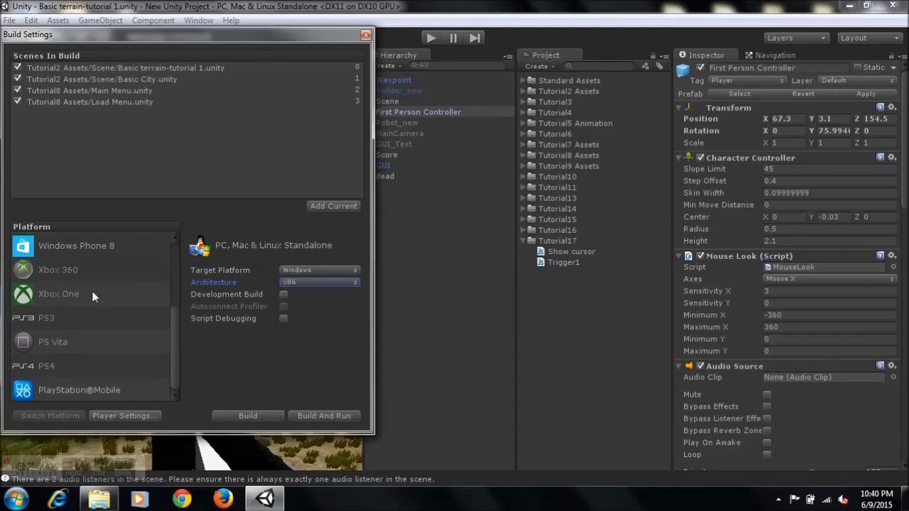
pyautogui.moveTo(170, 339); pyautogui.dragTo(171, 241)
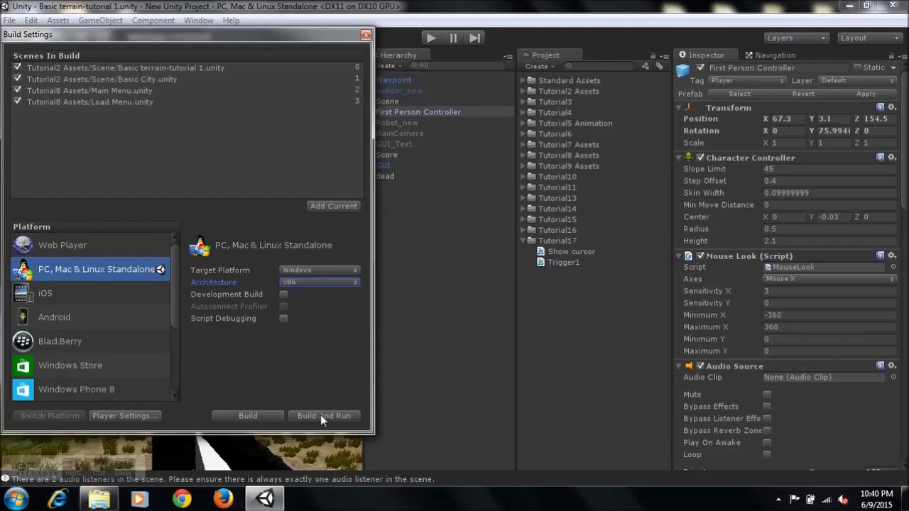
pyautogui.click(263, 416)
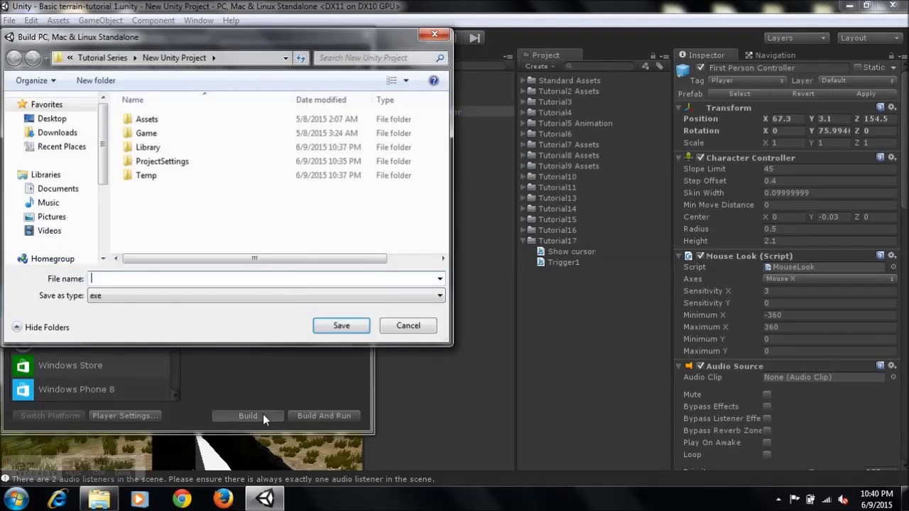